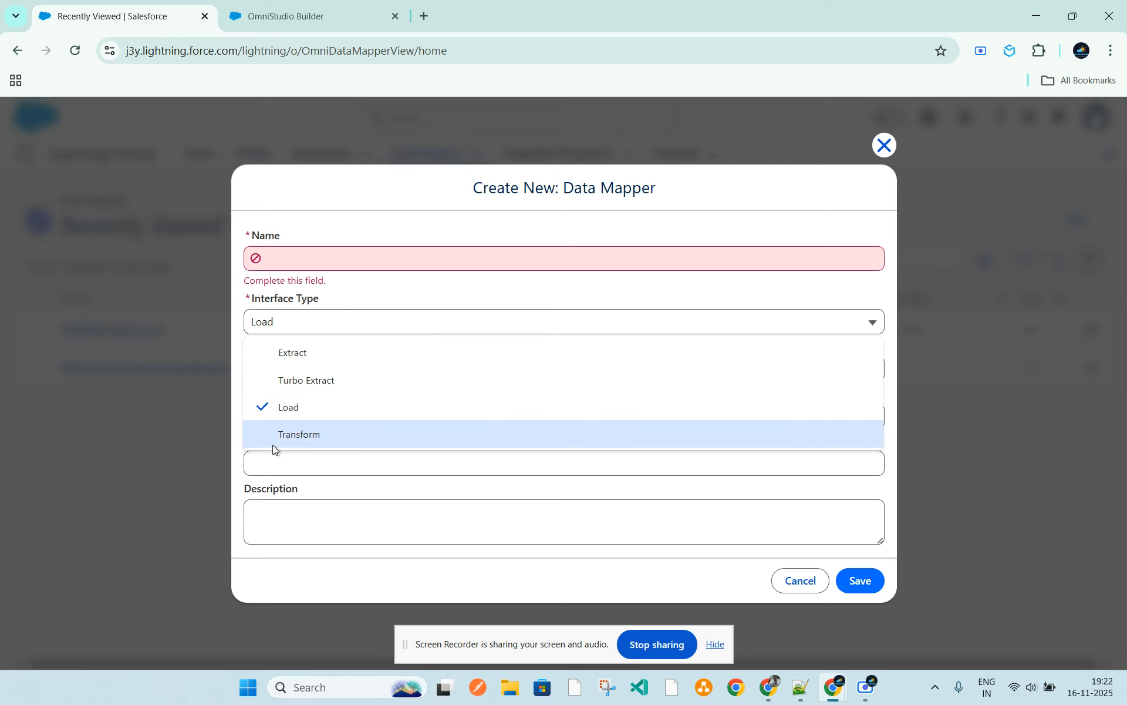
Set the new Data Mapper's interface type to Transform and look through the available output types
left_click(276, 440)
left_click(315, 420)
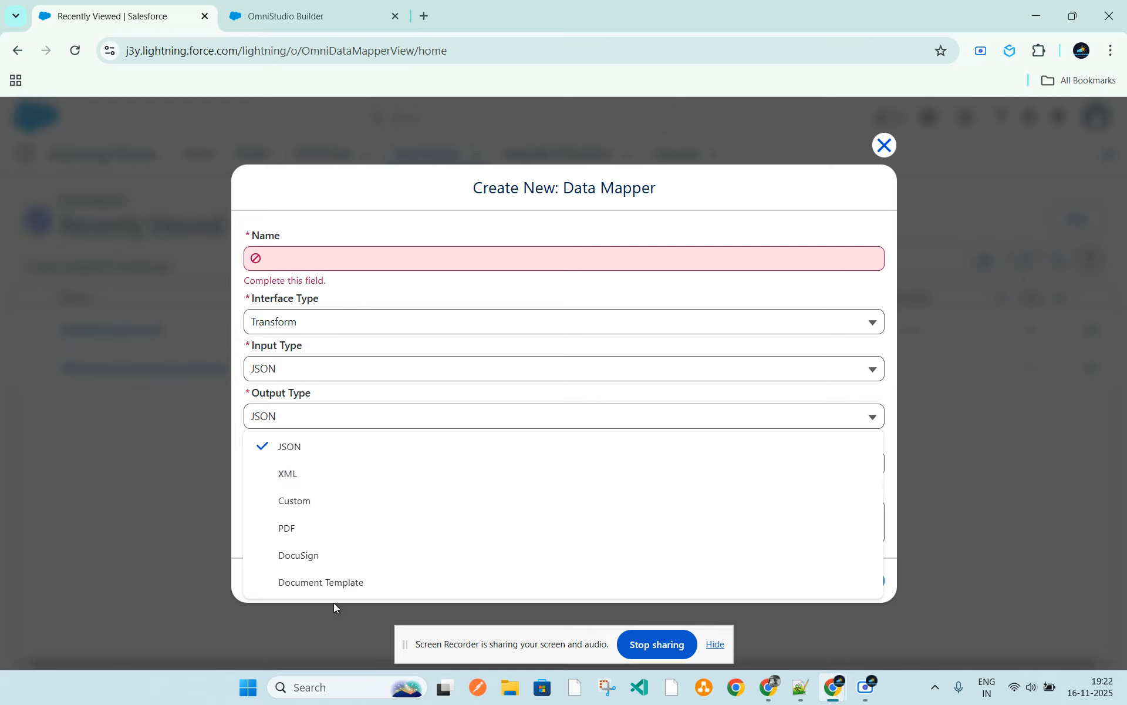
left_click(390, 396)
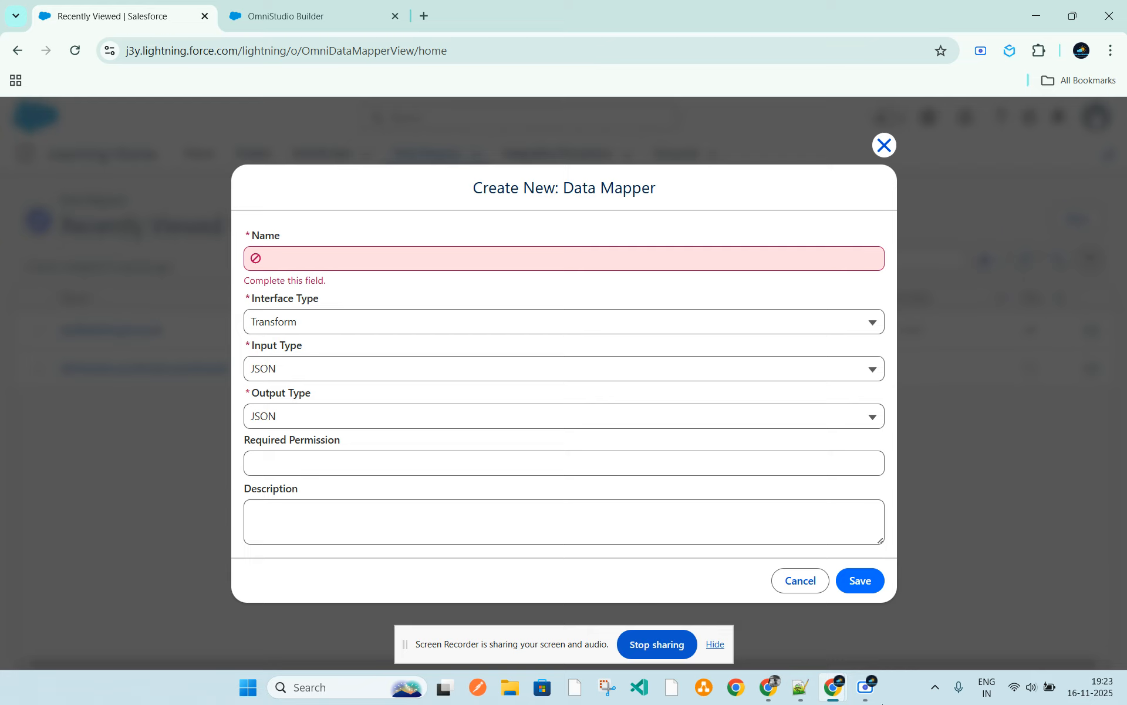
Switch to the Trailhead unit on designing Data Mappers for performance, skim back to its introduction, and return to the Salesforce form
left_click(771, 691)
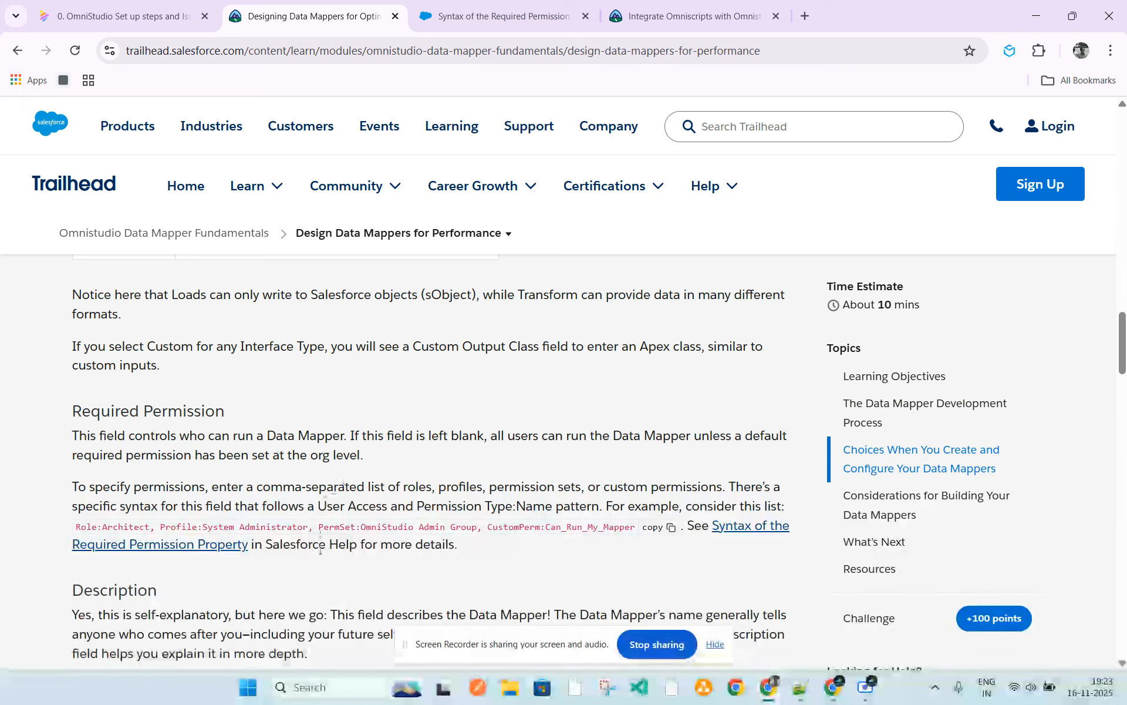
scroll(360, 614, "up", 8)
scroll(366, 533, "up", 15)
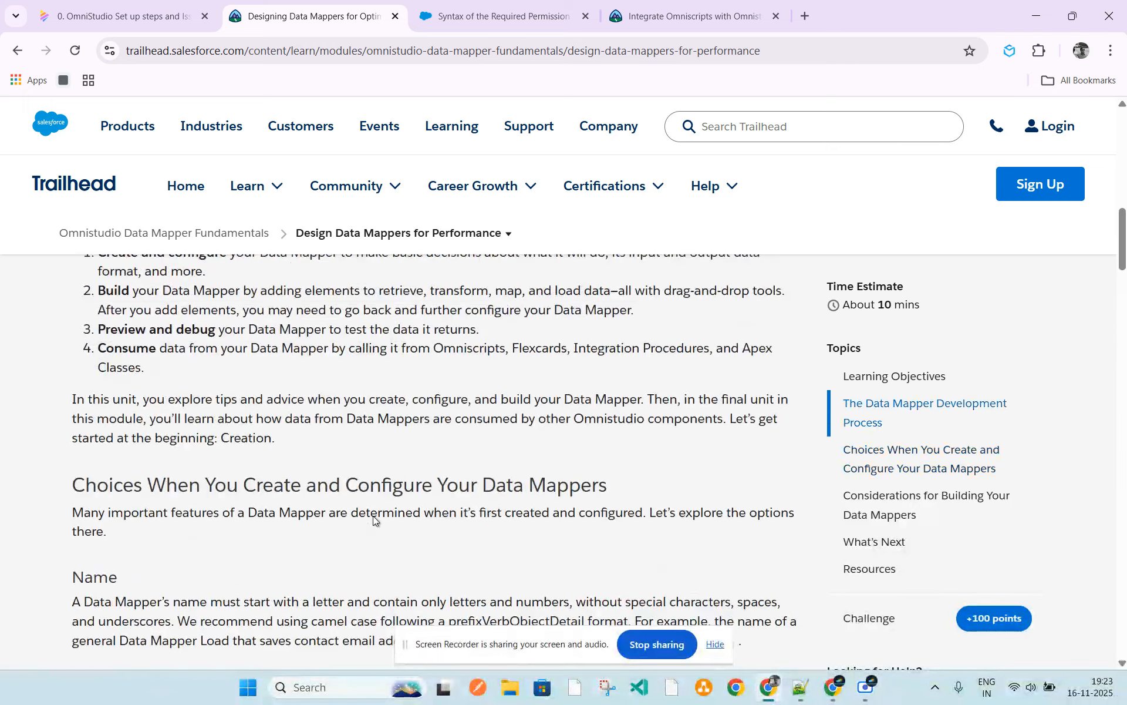
scroll(385, 499, "up", 8)
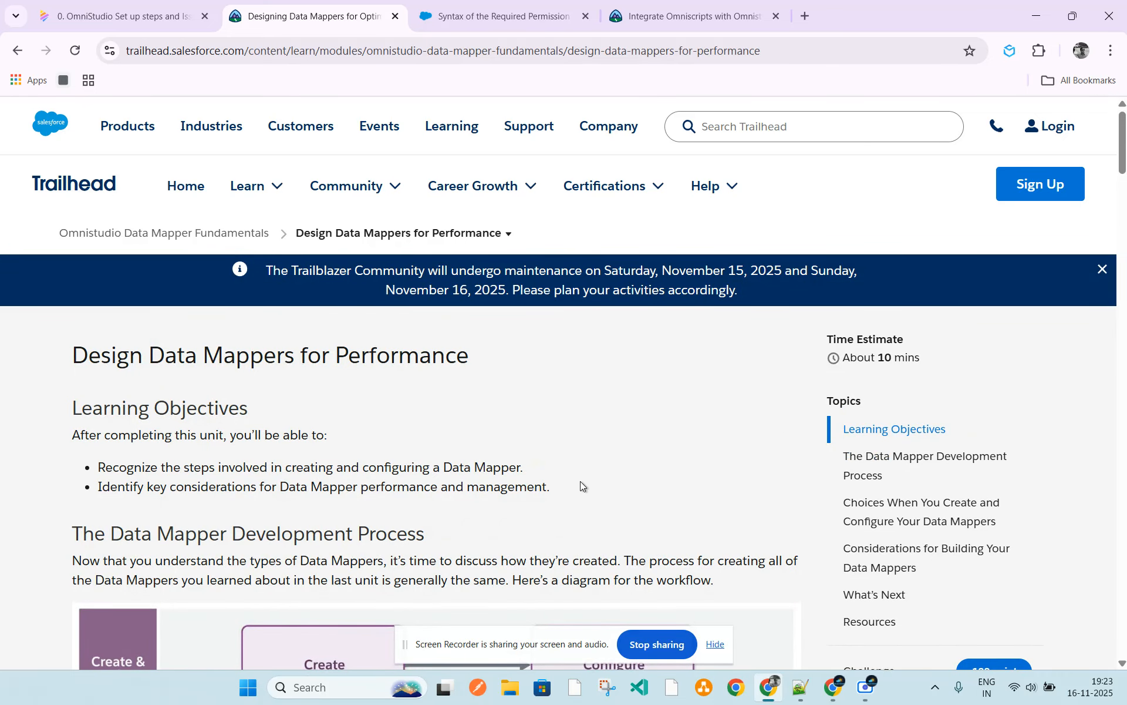
key("alt+Tab")
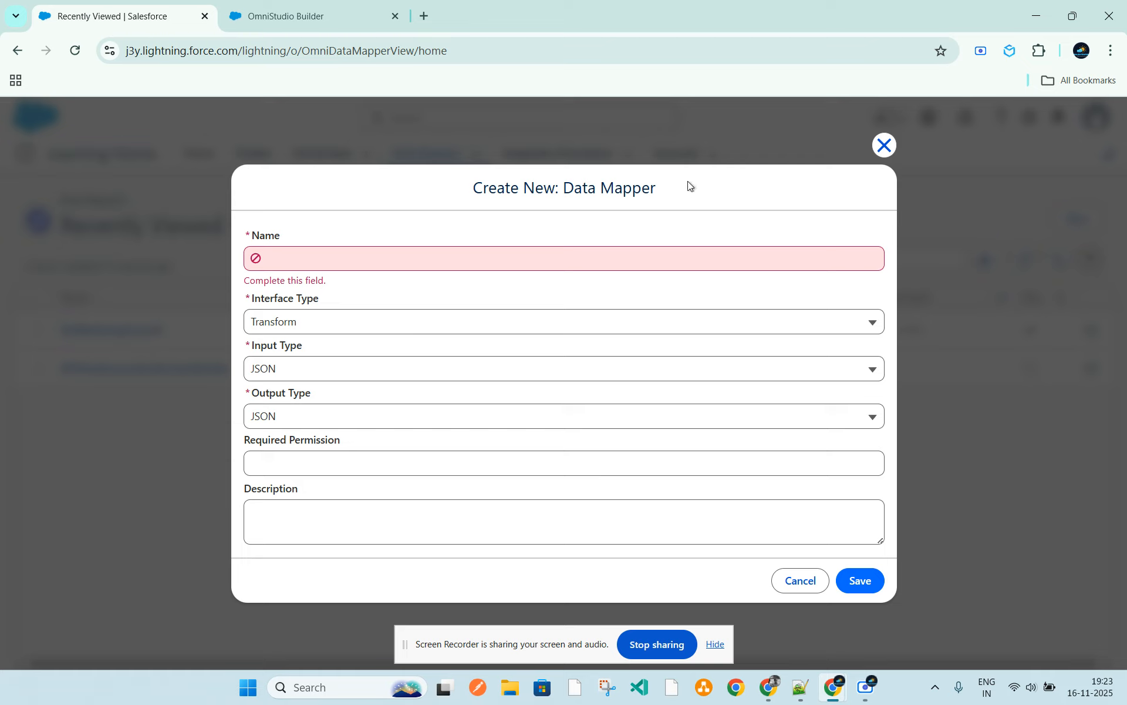
Set the interface type to Turbo Extract and go to the Required Permission field
left_click(299, 317)
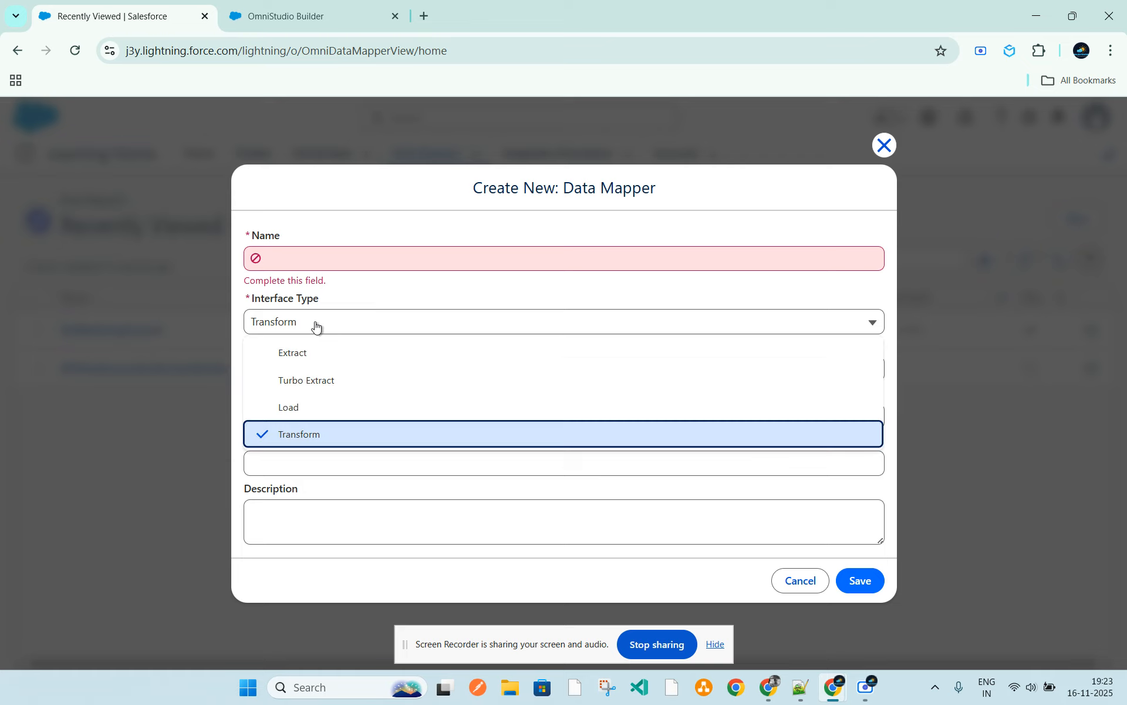
left_click(316, 379)
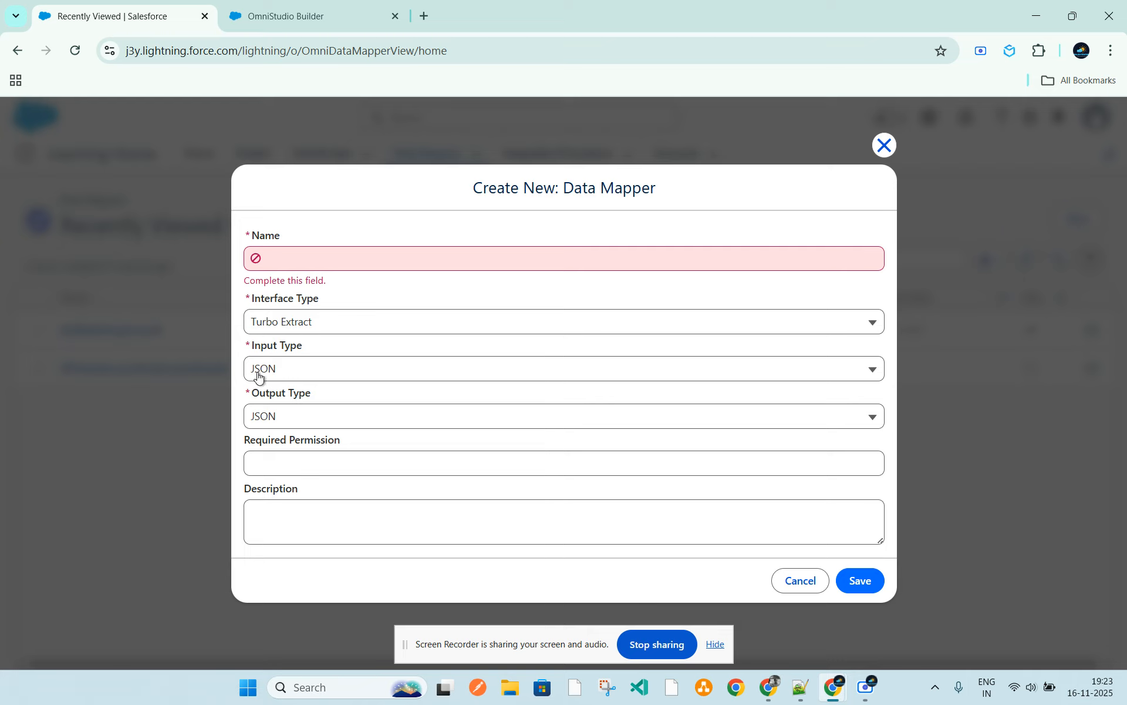
left_click(266, 458)
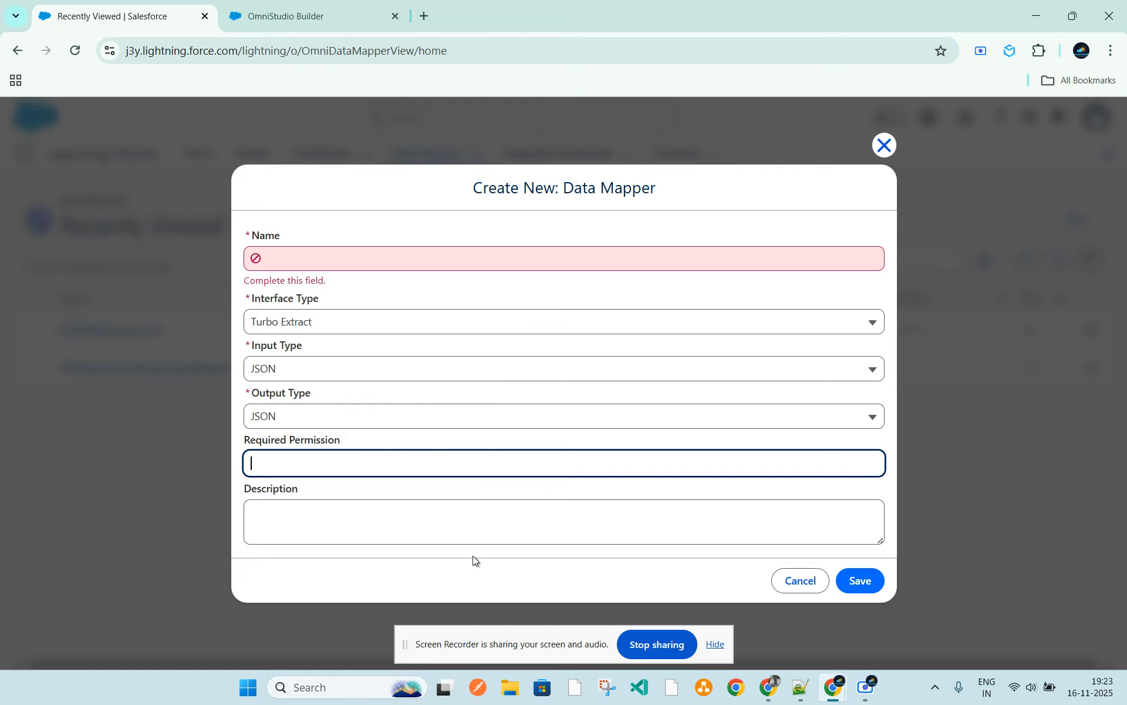
Switch to the Trailhead article and read how the Required Permission and Description of a Data Mapper are specified
key("alt+Tab")
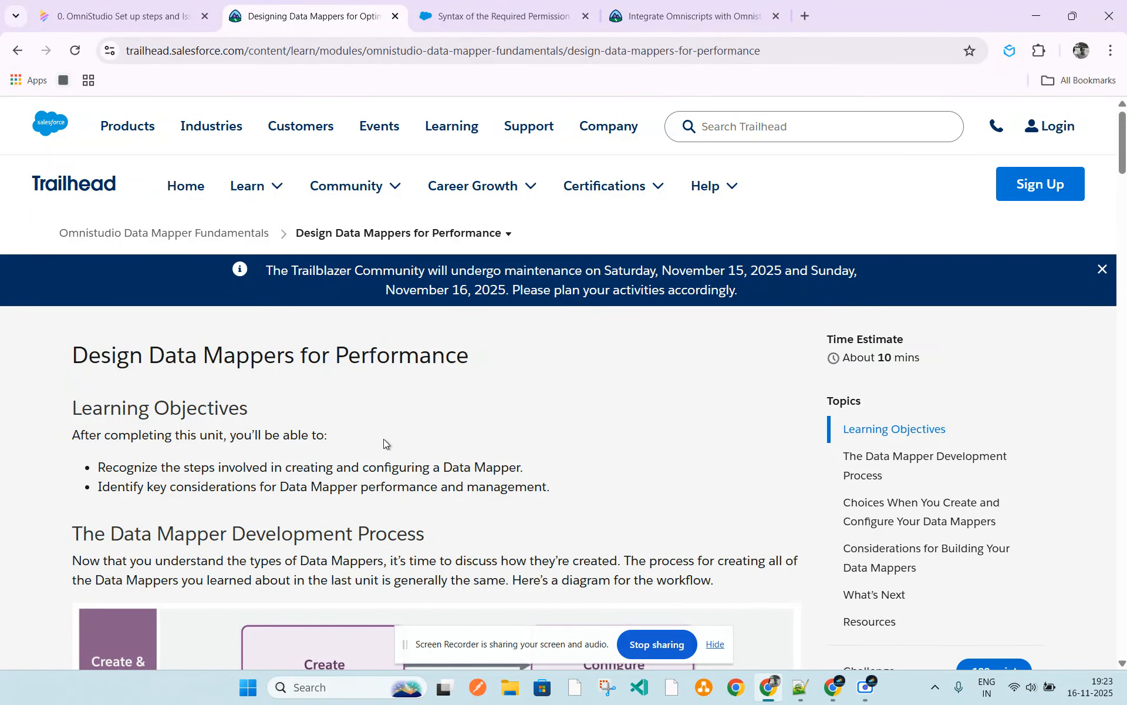
scroll(437, 464, "down", 10)
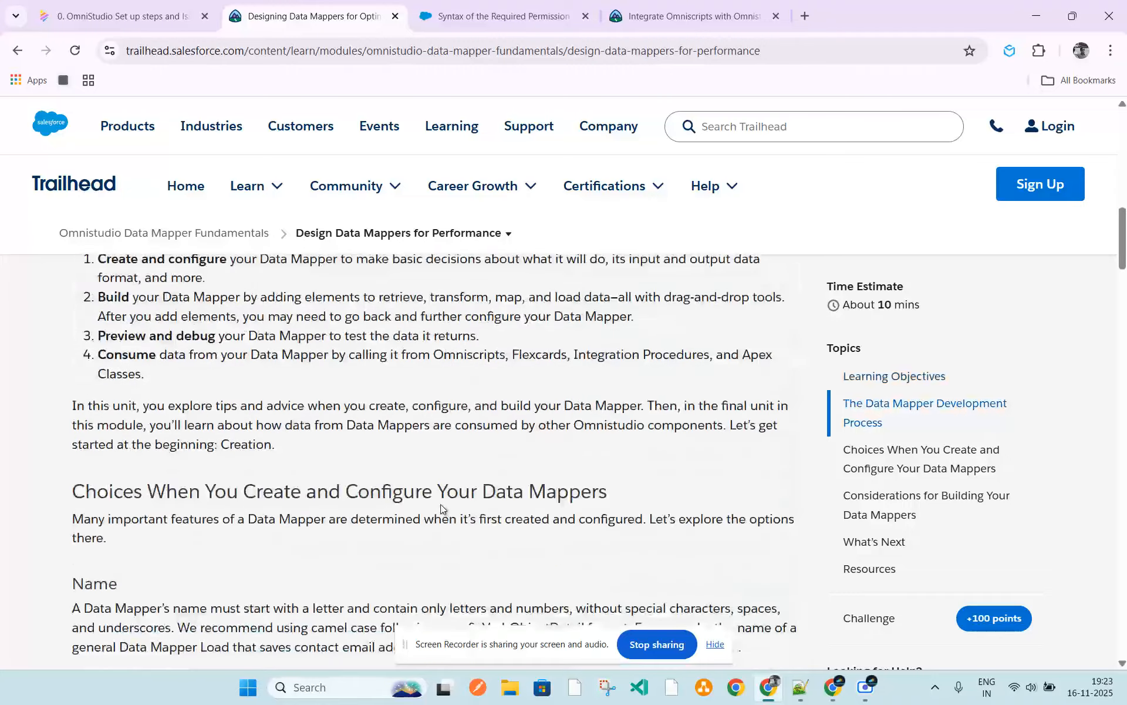
scroll(442, 506, "down", 15)
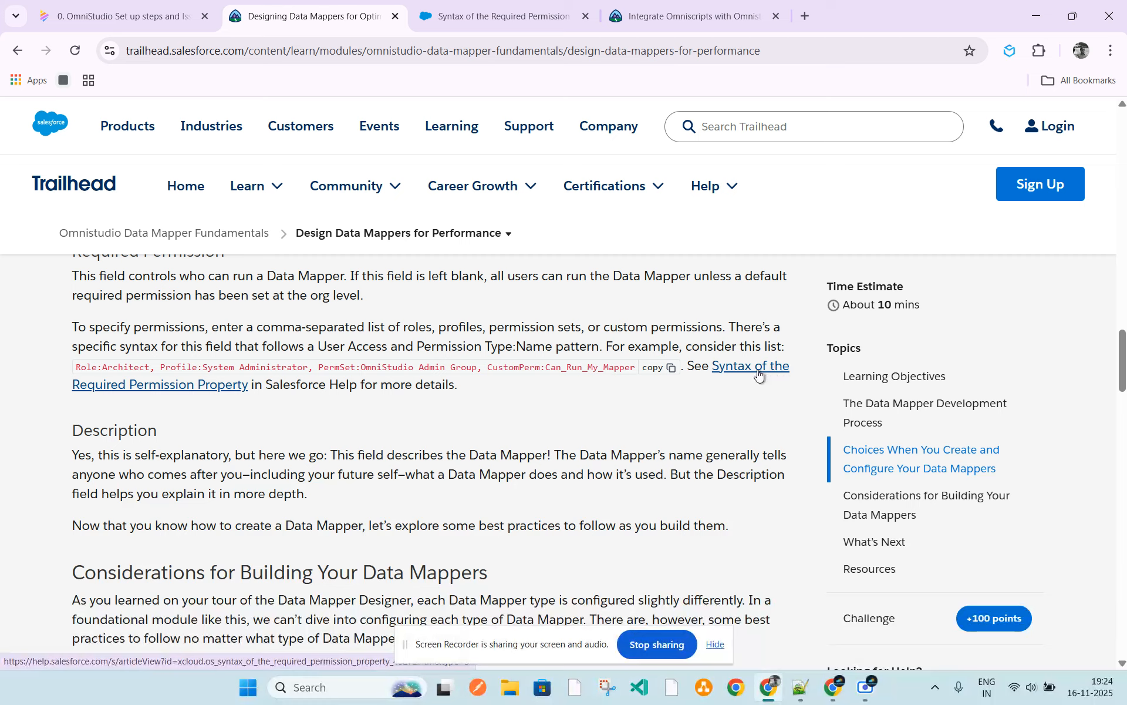
Return to Salesforce, discard the new Data Mapper form without saving, and open the GetMatchingAccount Data Mapper
key("alt+Tab")
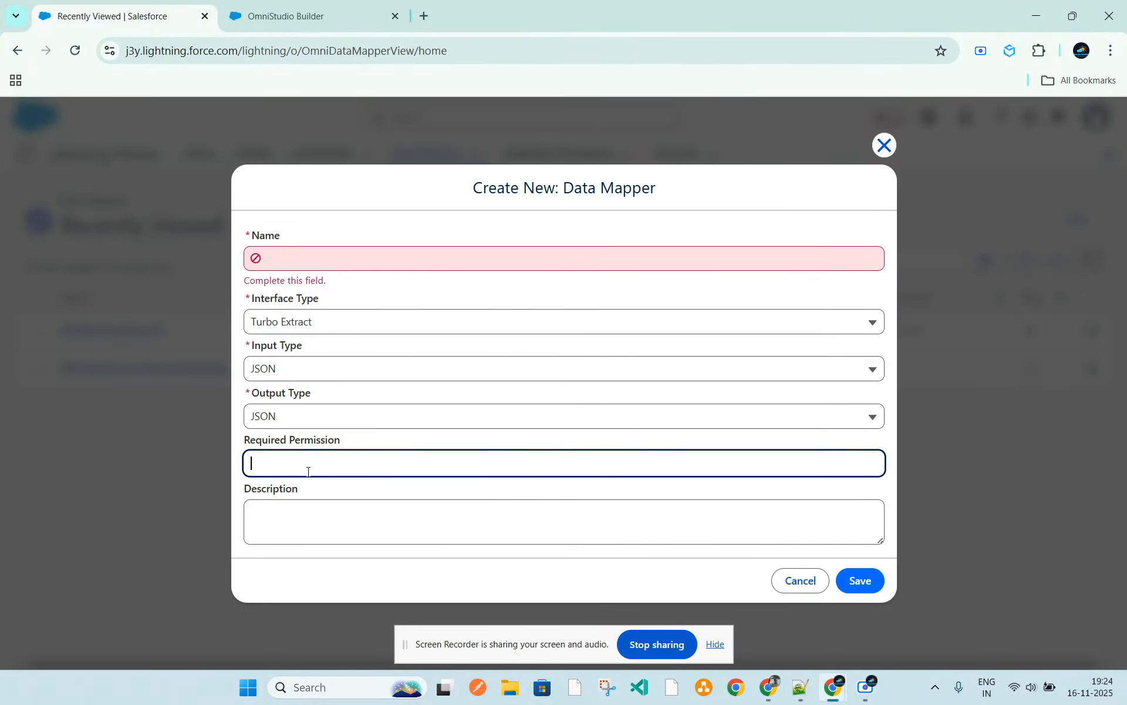
left_click(285, 520)
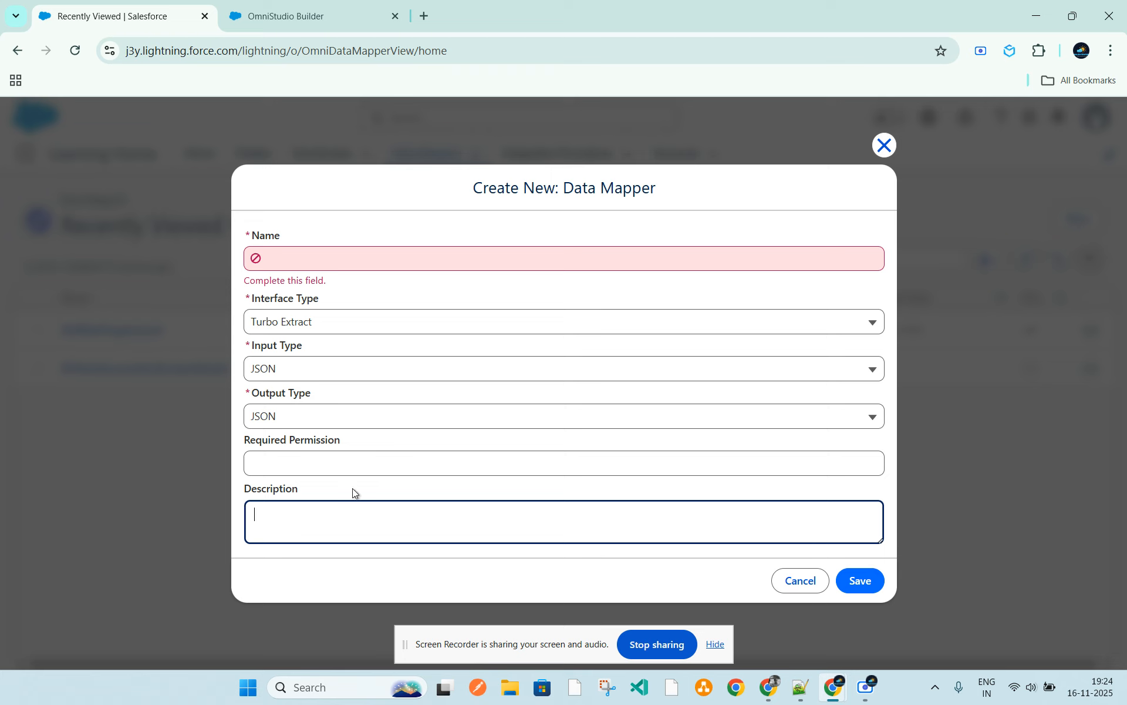
left_click(884, 145)
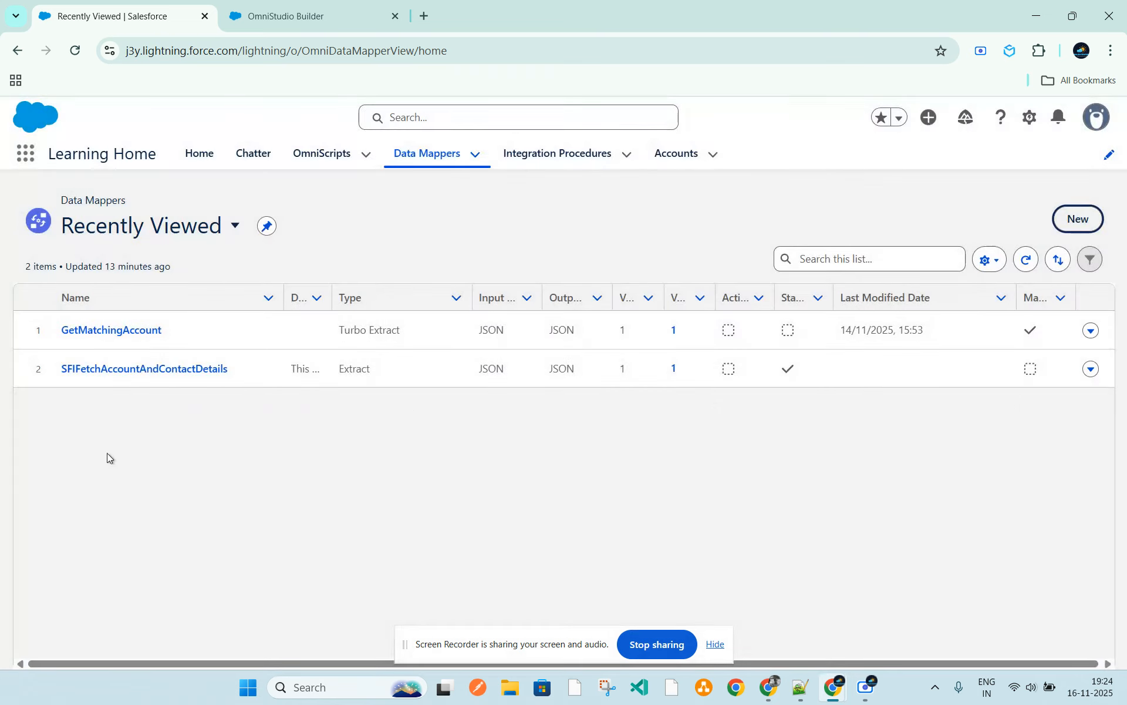
left_click(113, 332)
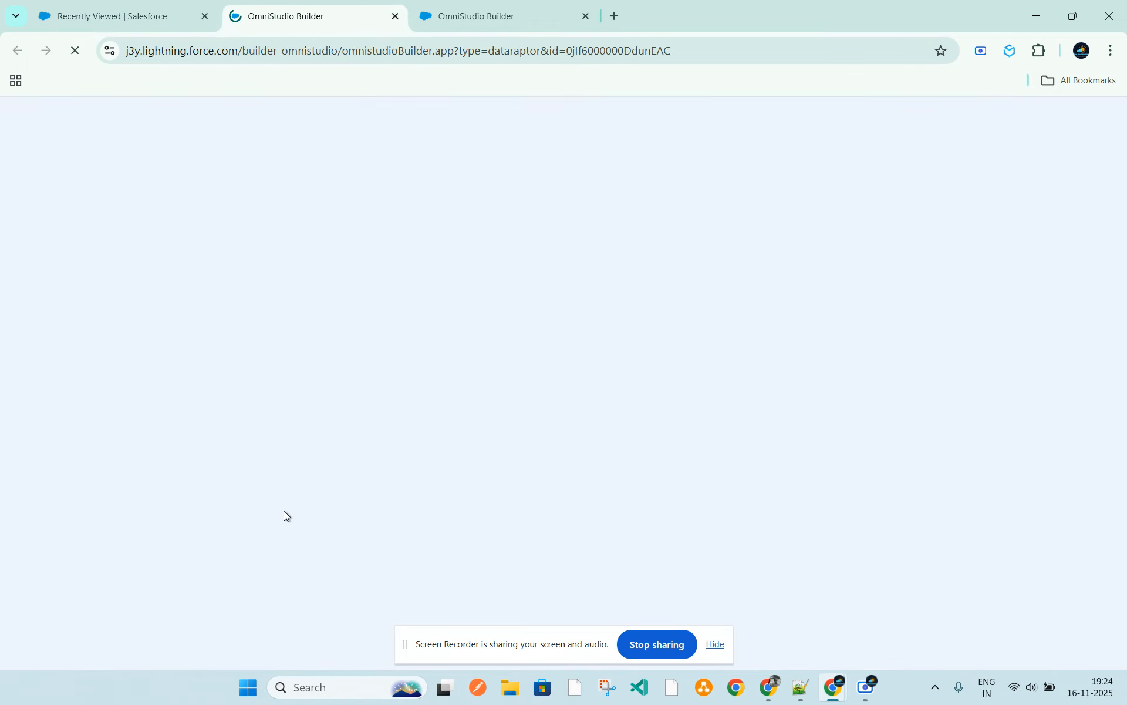
left_click(718, 645)
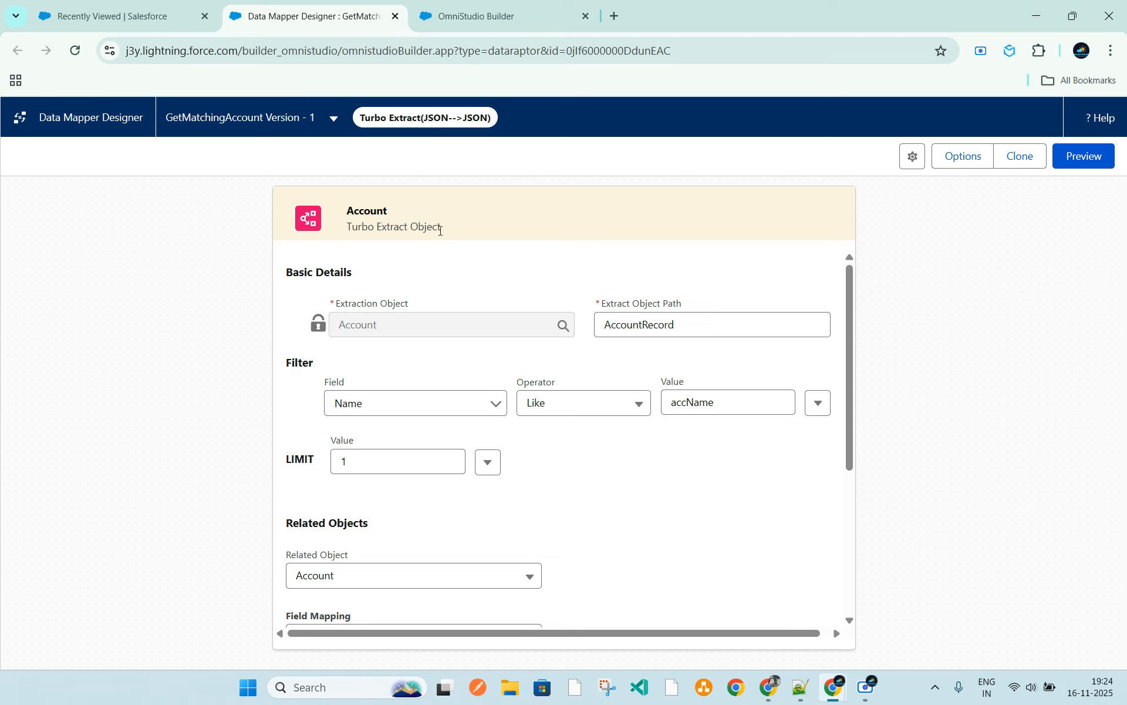
Examine the Account extraction's object path, name filter, limit, related object choices and selected fields
scroll(438, 267, "down", 1)
scroll(431, 355, "up", 1)
left_click(344, 401)
double_click(690, 404)
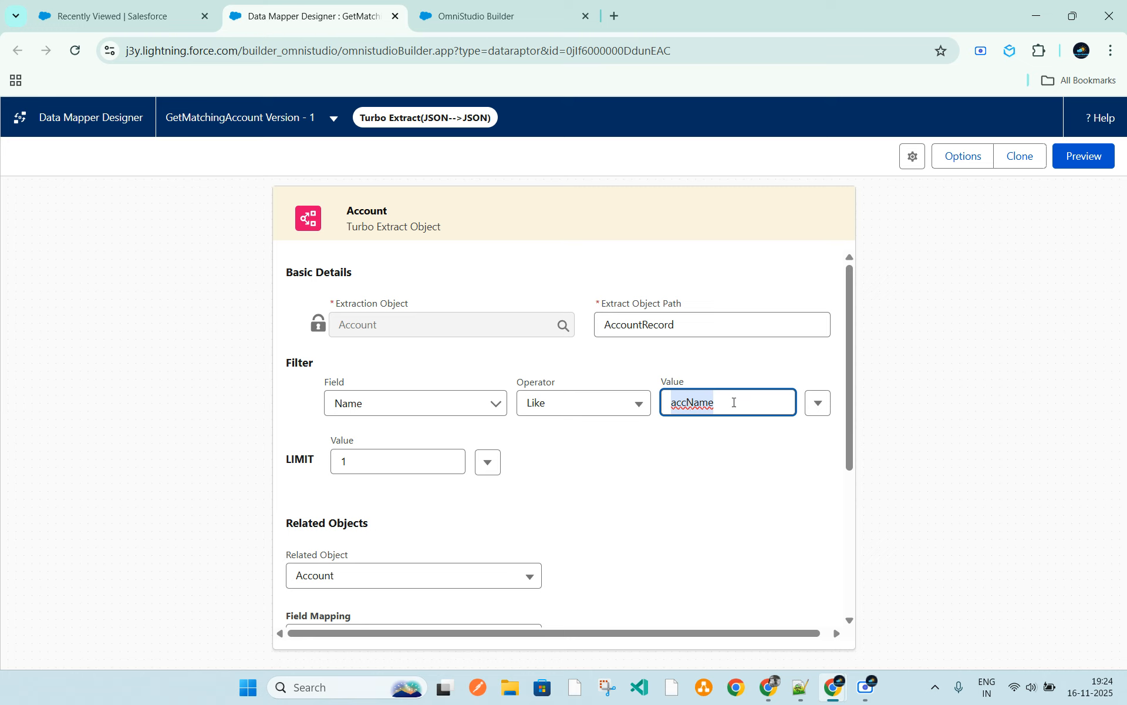
scroll(411, 494, "down", 1)
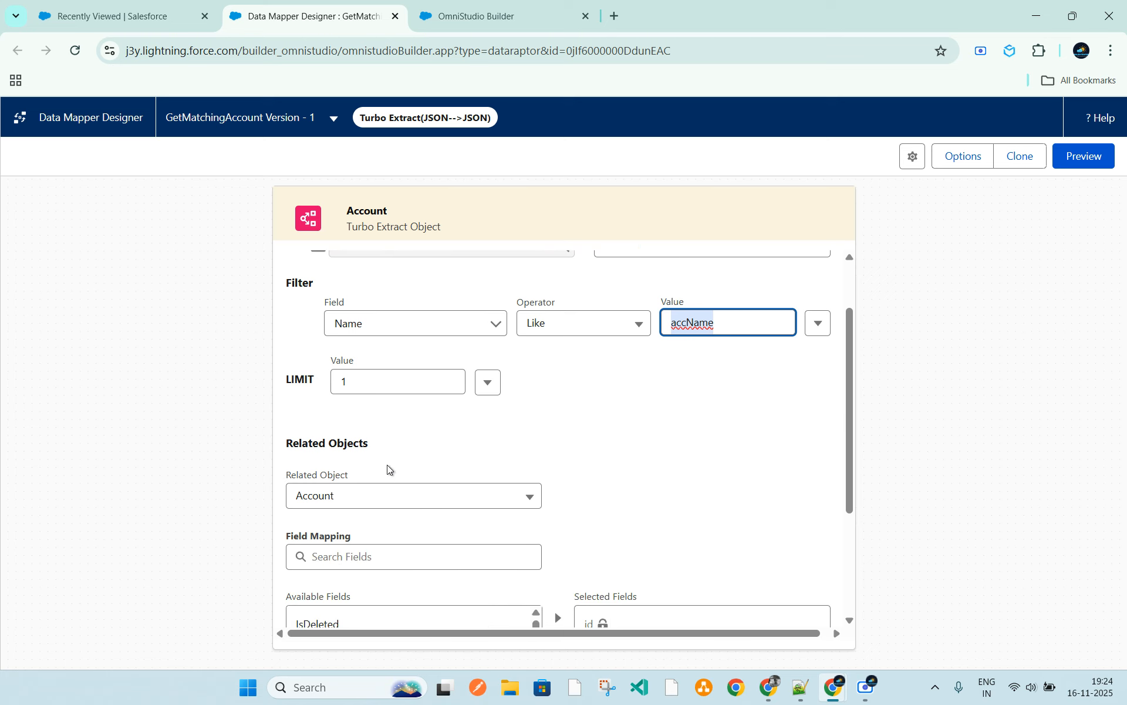
left_click(457, 502)
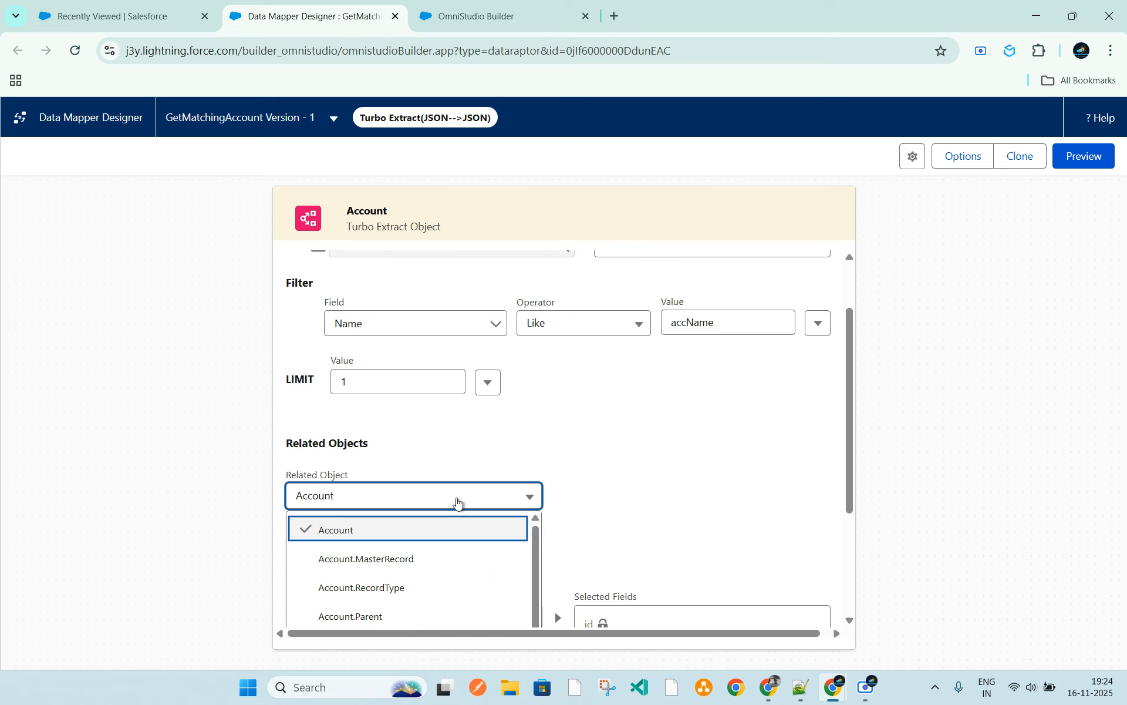
left_click(498, 450)
scroll(382, 360, "up", 1)
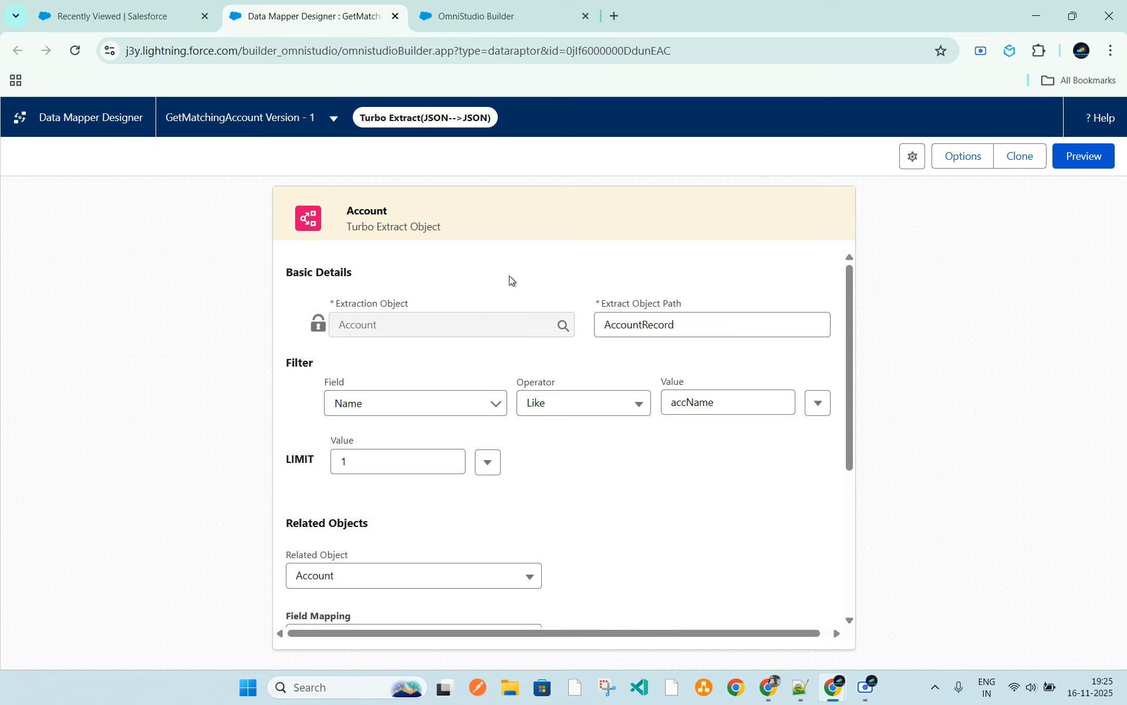
scroll(674, 562, "down", 4)
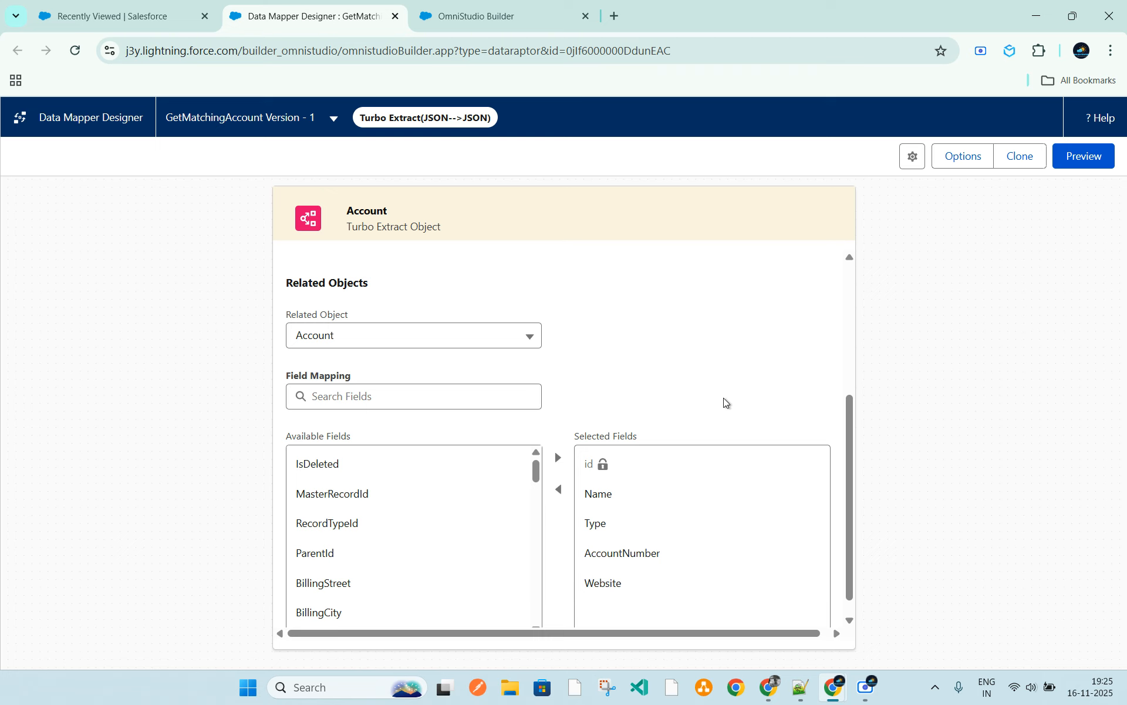
scroll(736, 376, "up", 4)
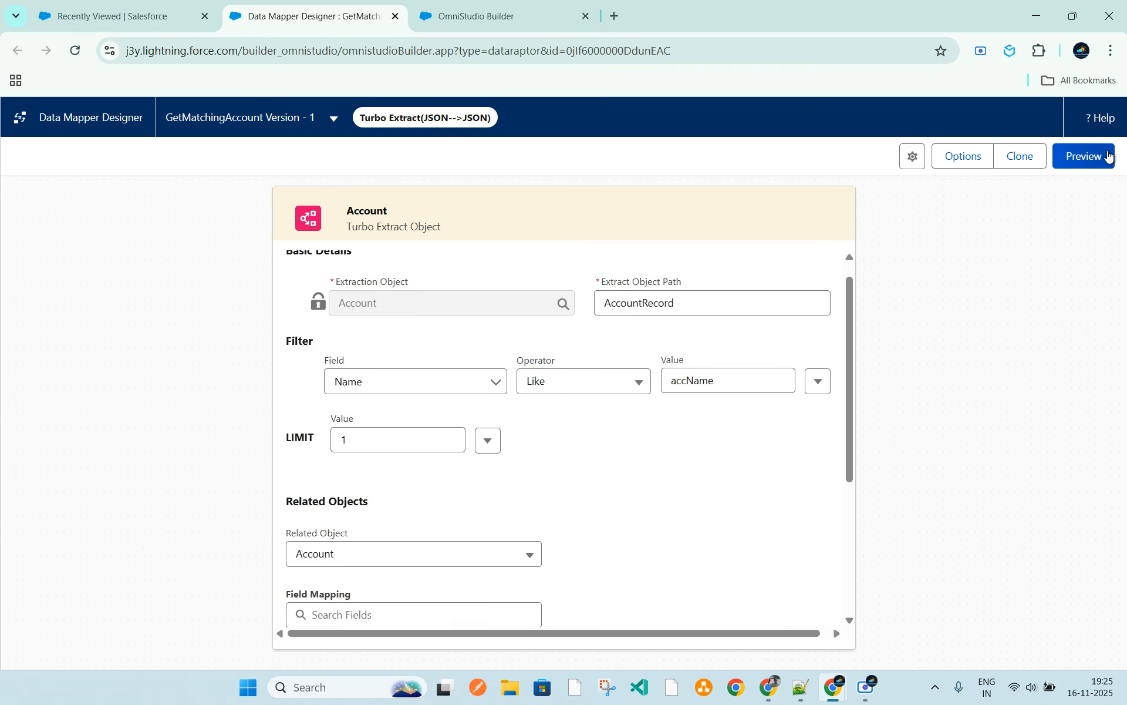
Open the Data Mapper's preview and add an input parameter with the key accName
left_click(1092, 159)
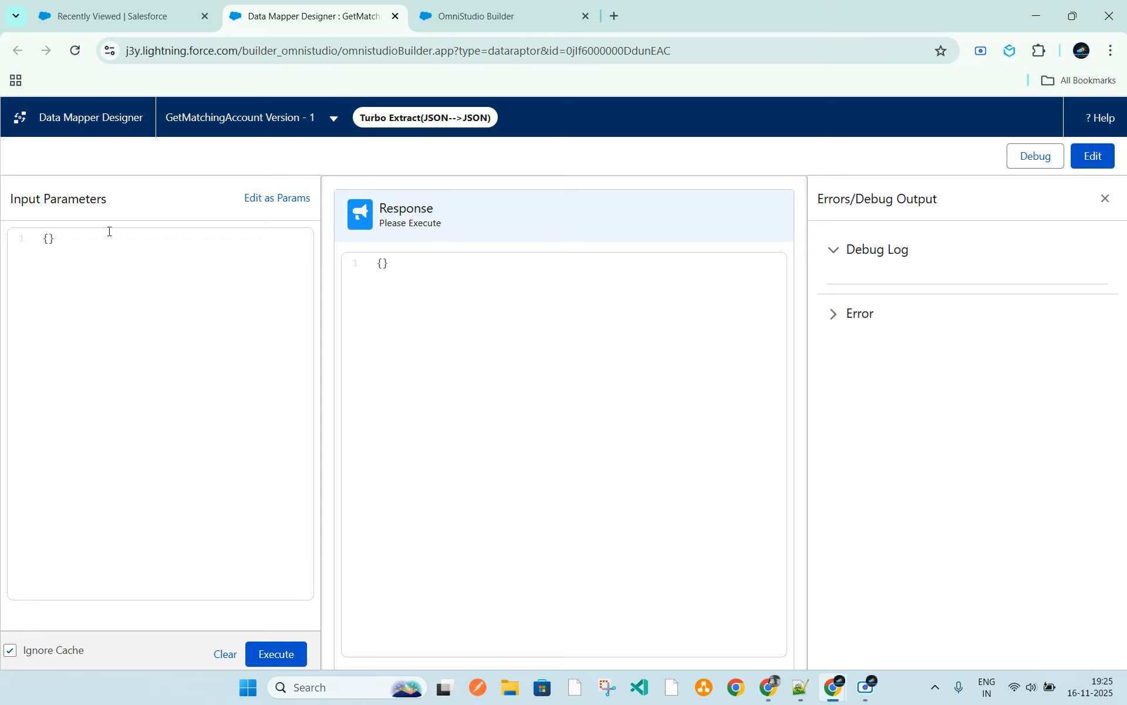
left_click(282, 200)
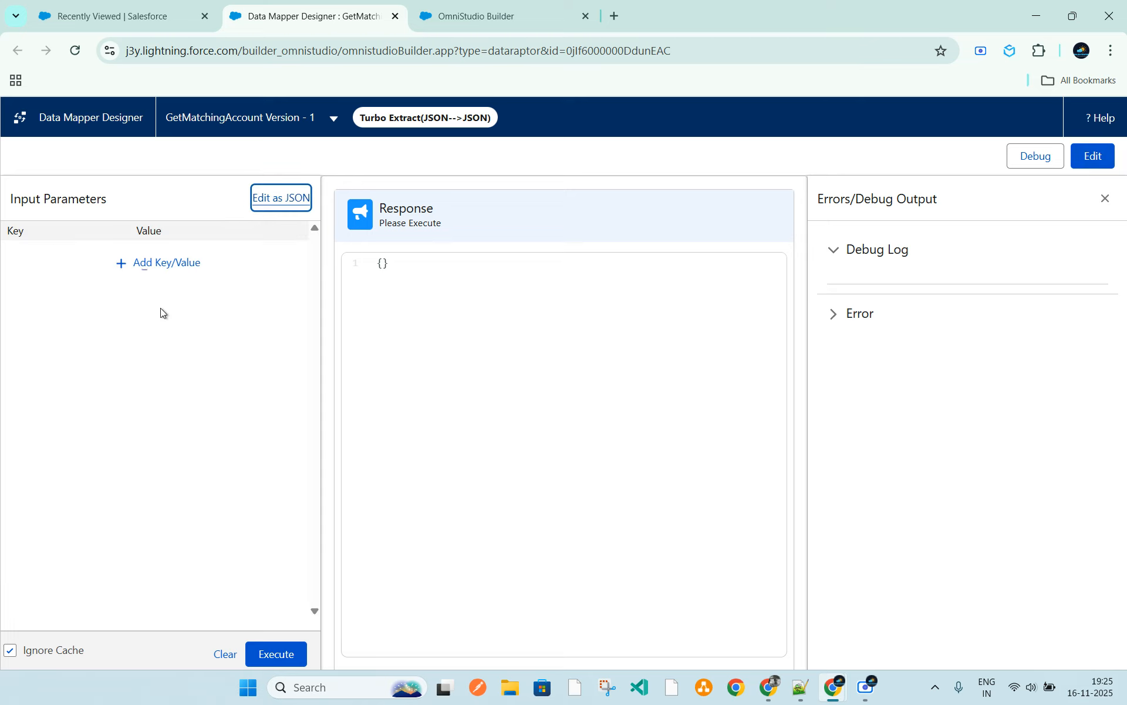
left_click(121, 273)
left_click(61, 260)
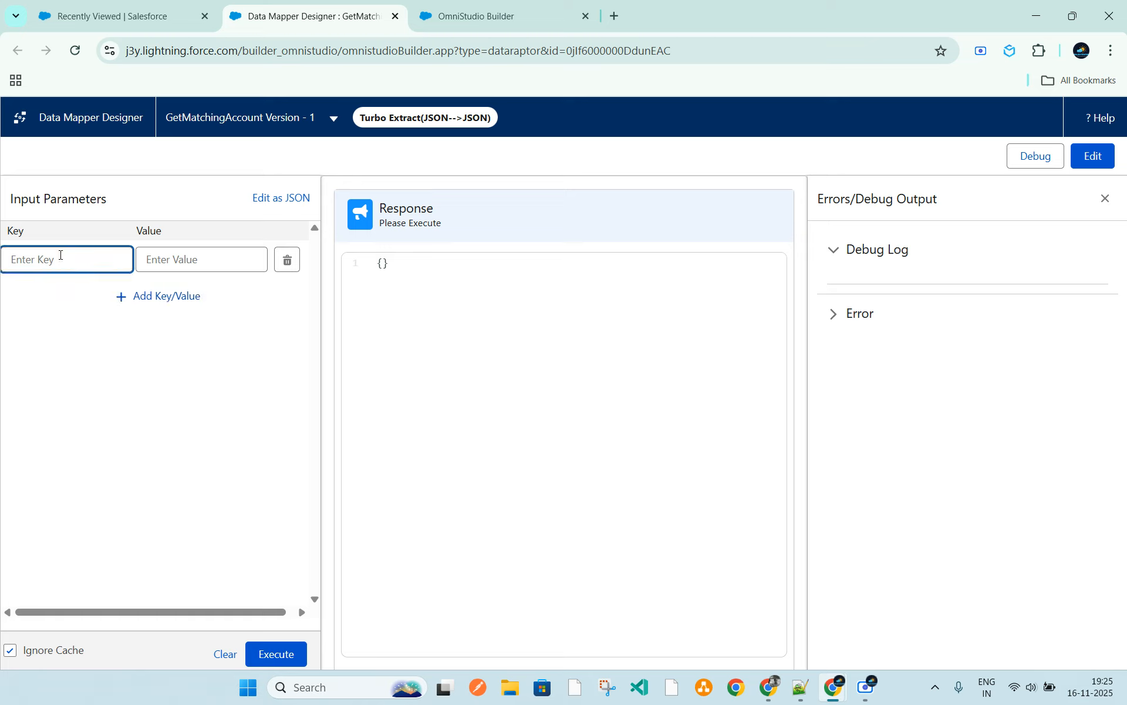
type("accName")
key("Tab")
key("Tab")
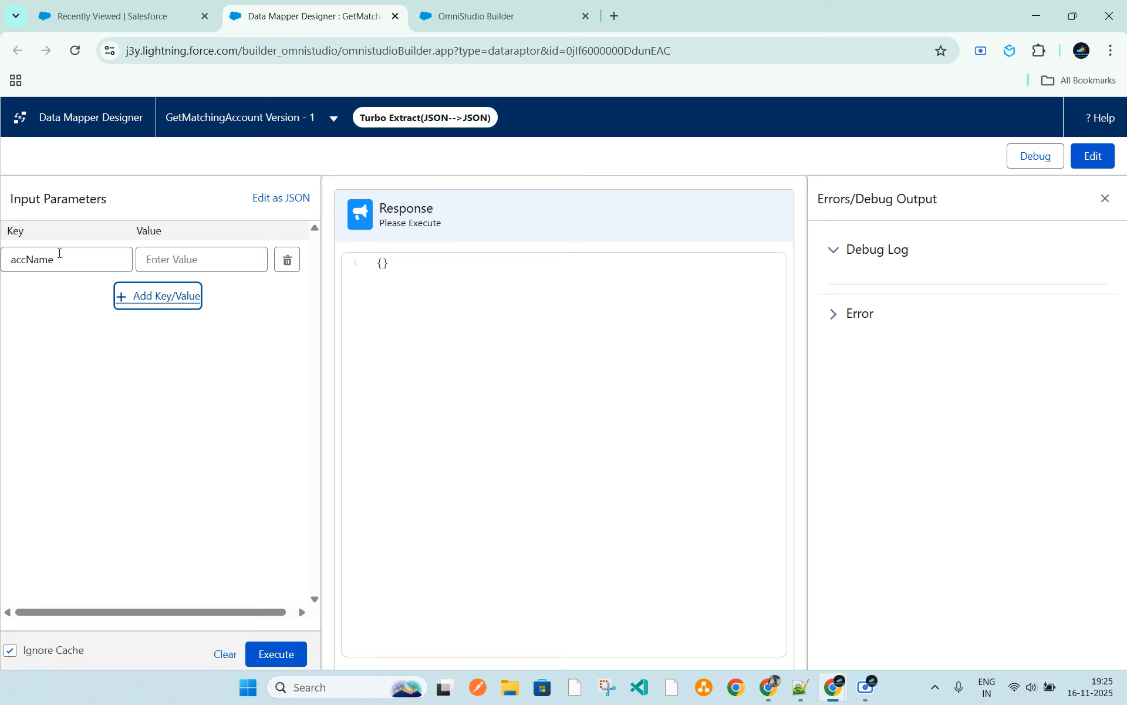
Set the accName parameter to global, execute the Data Mapper, and examine the AccountRecord fields in the response
left_click(171, 257)
type("glo")
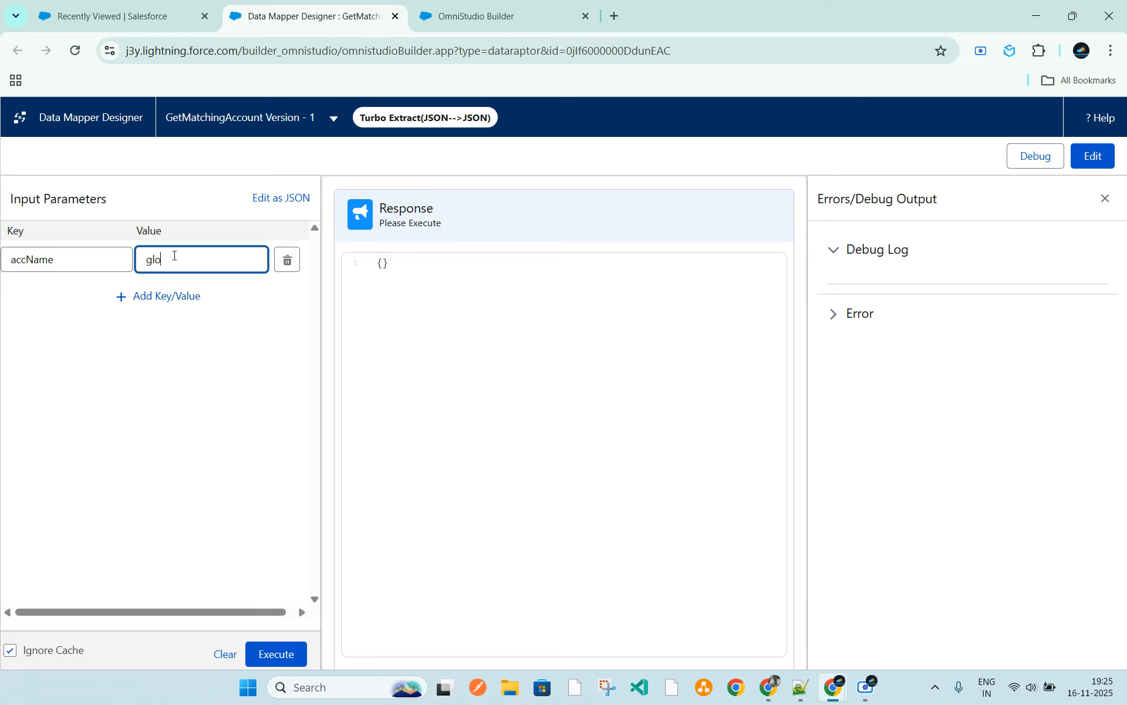
type("bal")
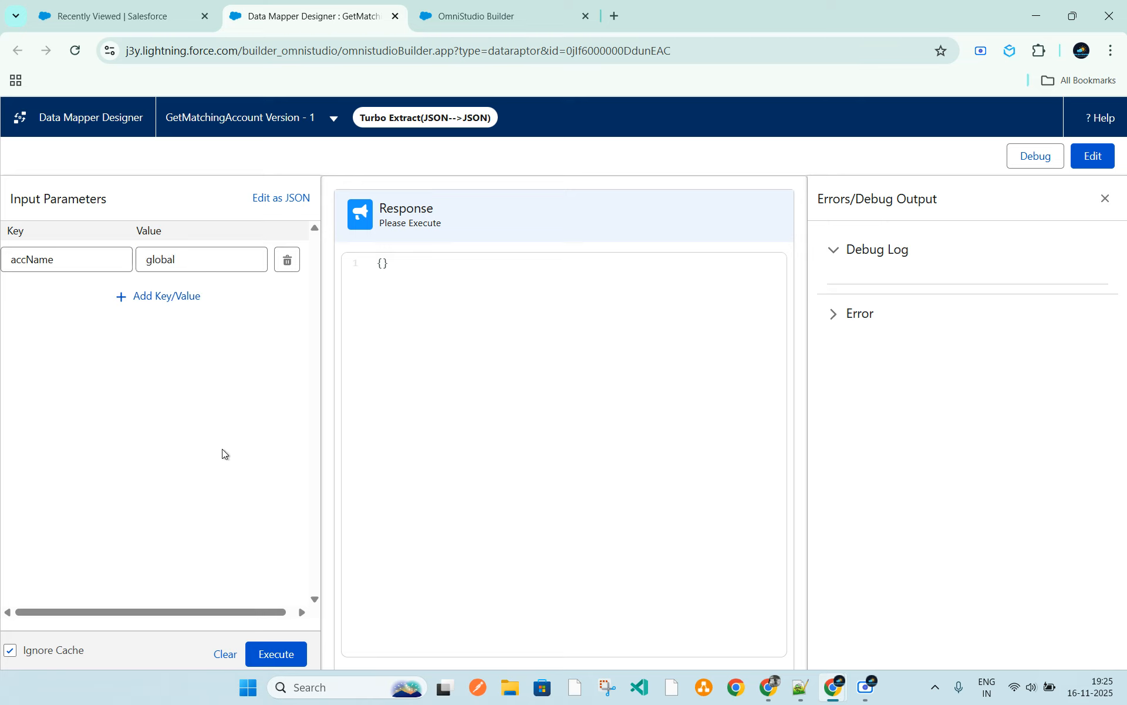
left_click(279, 659)
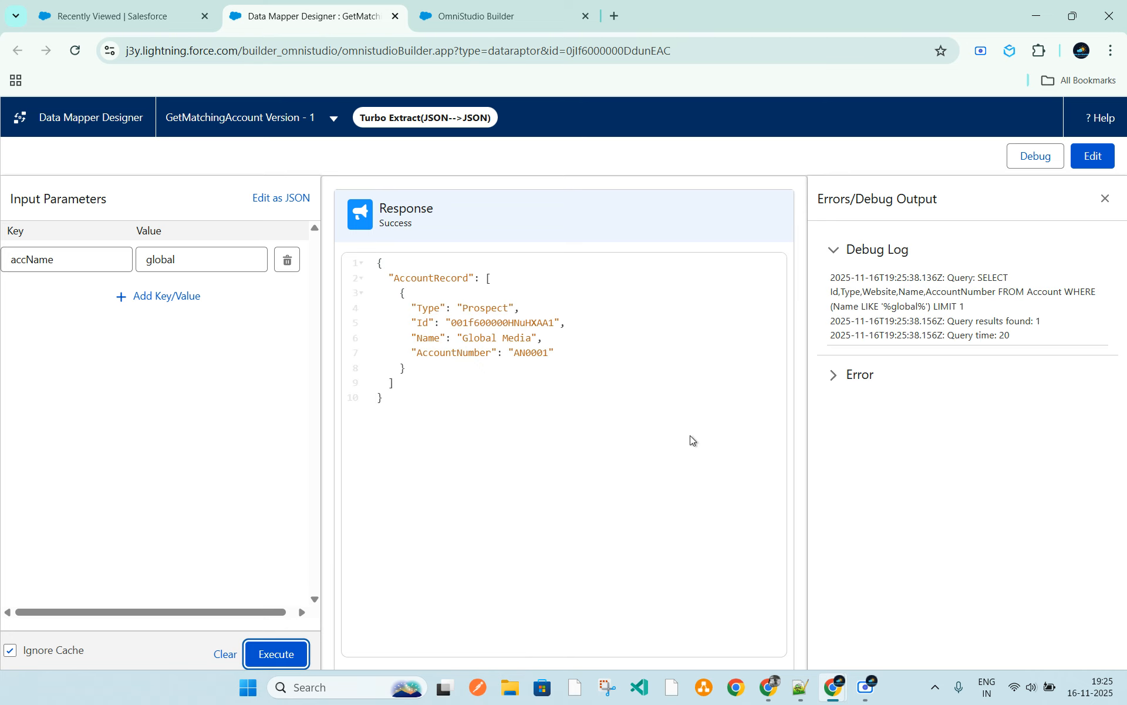
double_click(432, 277)
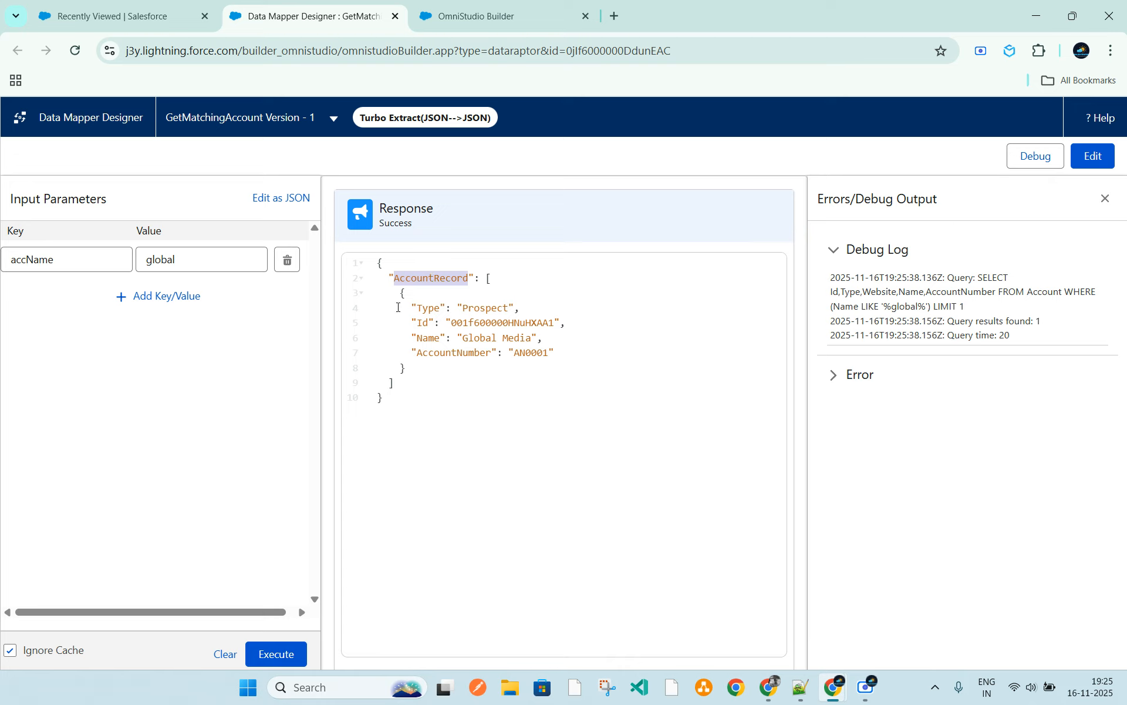
left_click_drag(411, 307, 549, 355)
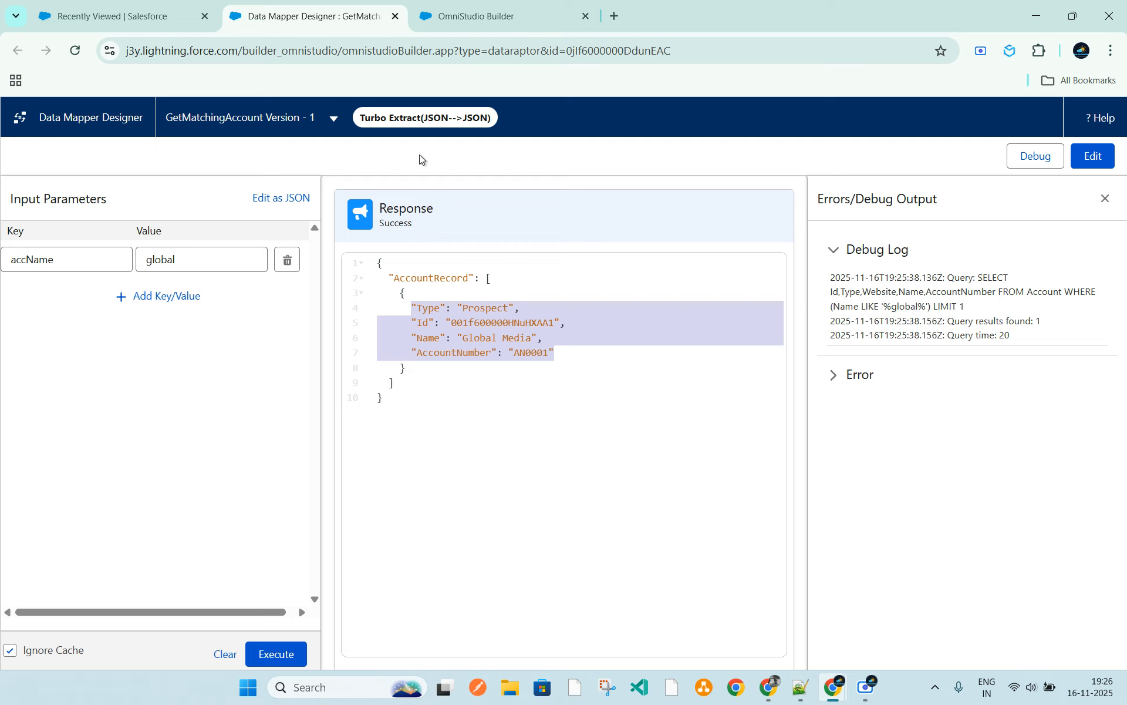
Return to editing the Data Mapper and replace the Account name filter's value with 'acme'
left_click(1094, 156)
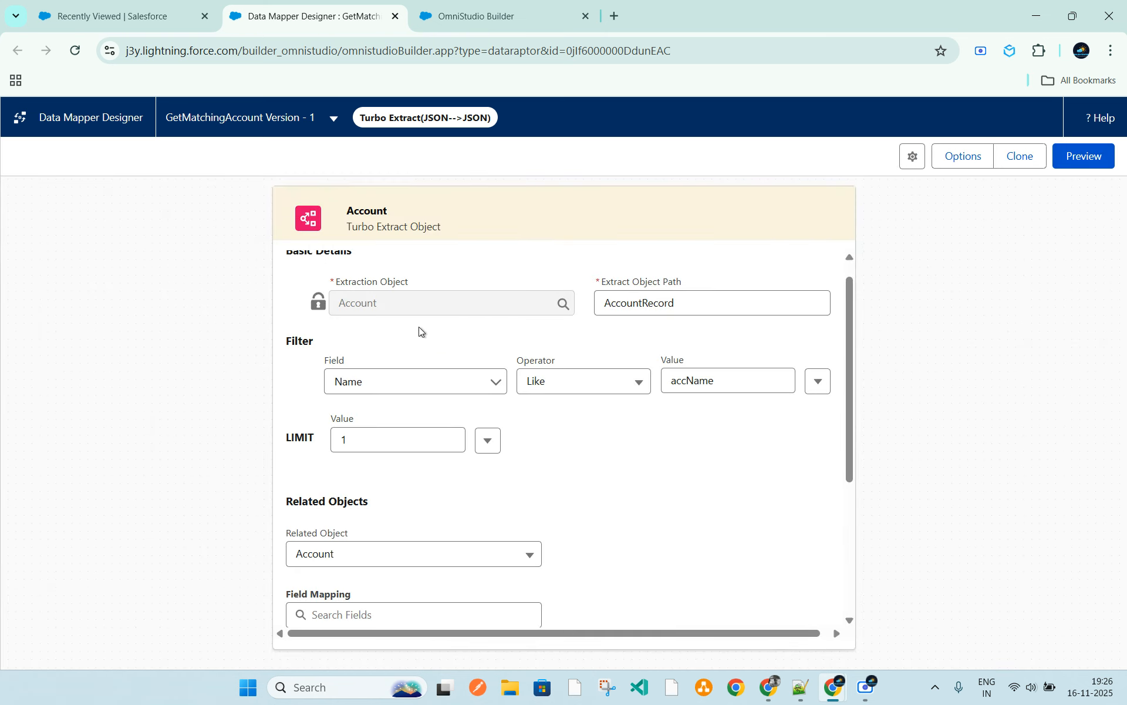
scroll(352, 506, "down", 1)
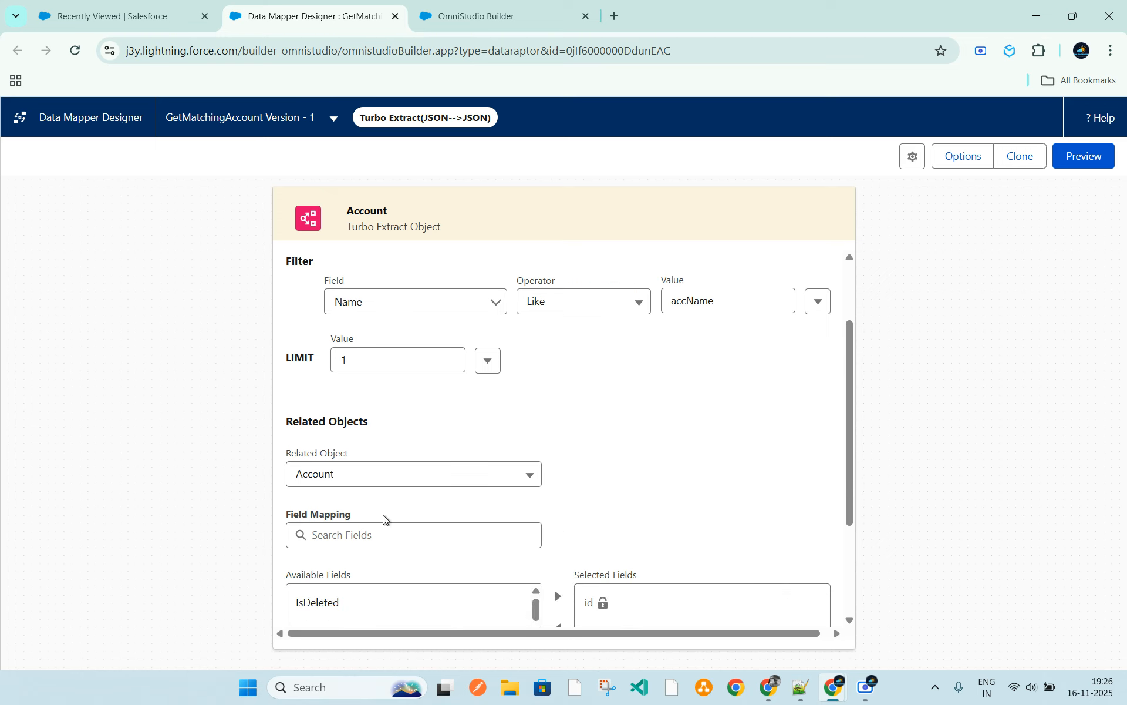
scroll(634, 532, "down", 1)
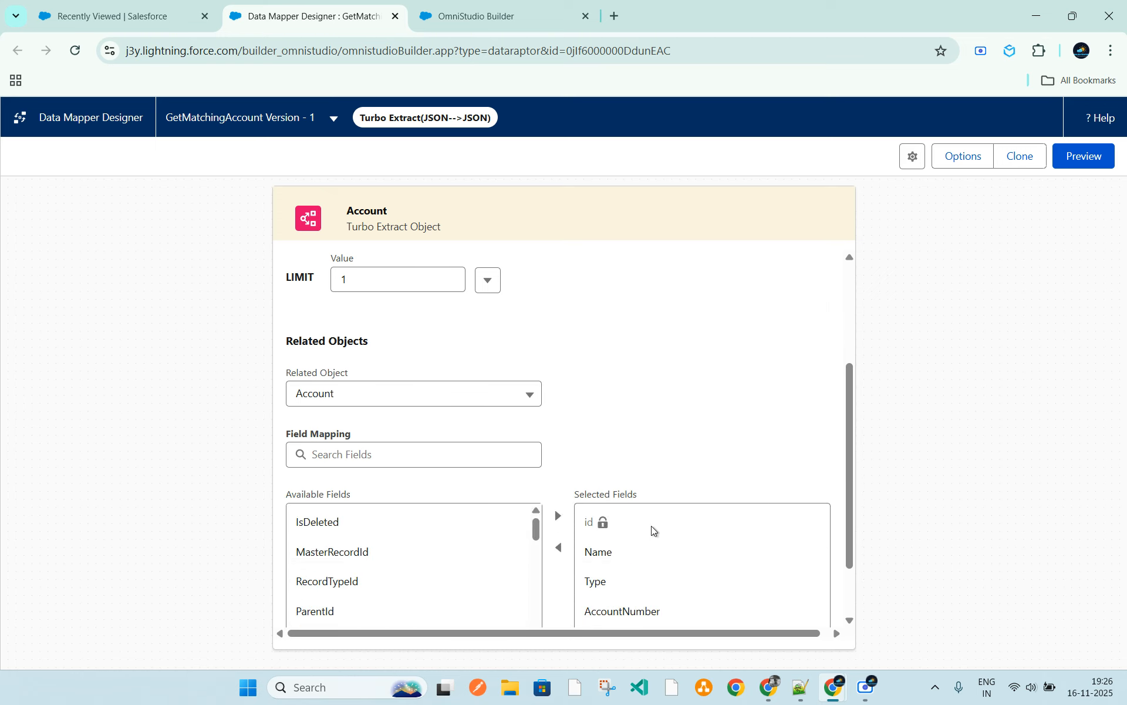
scroll(699, 388, "up", 2)
double_click(689, 382)
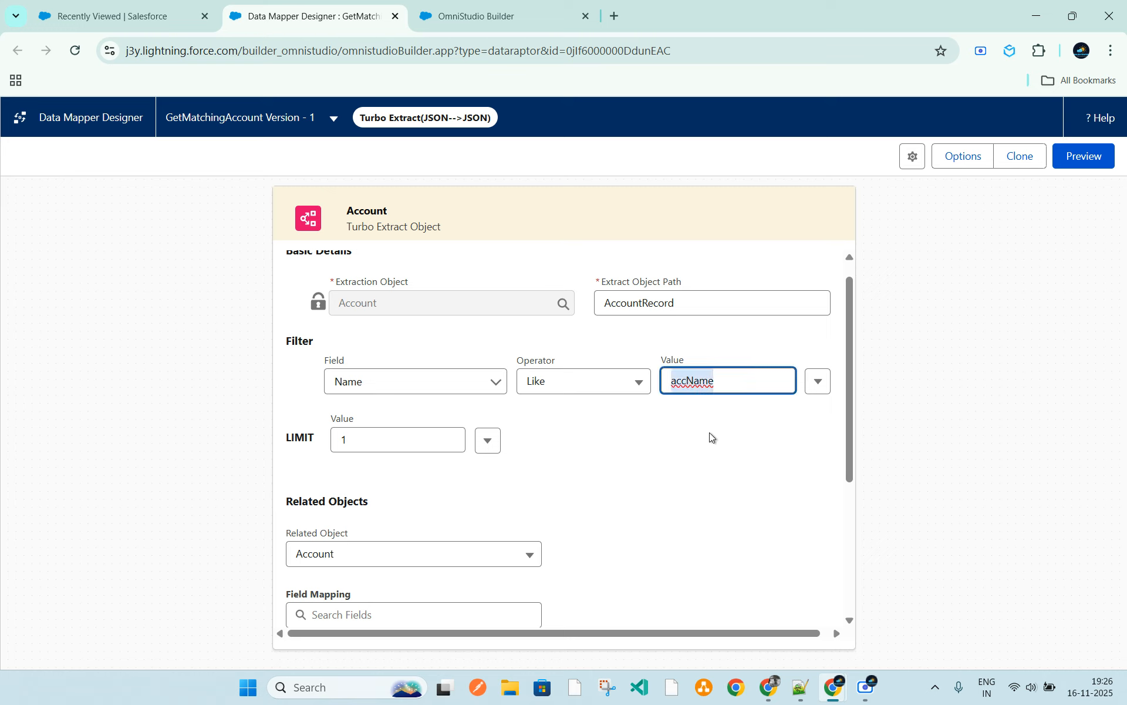
key("BackSpace")
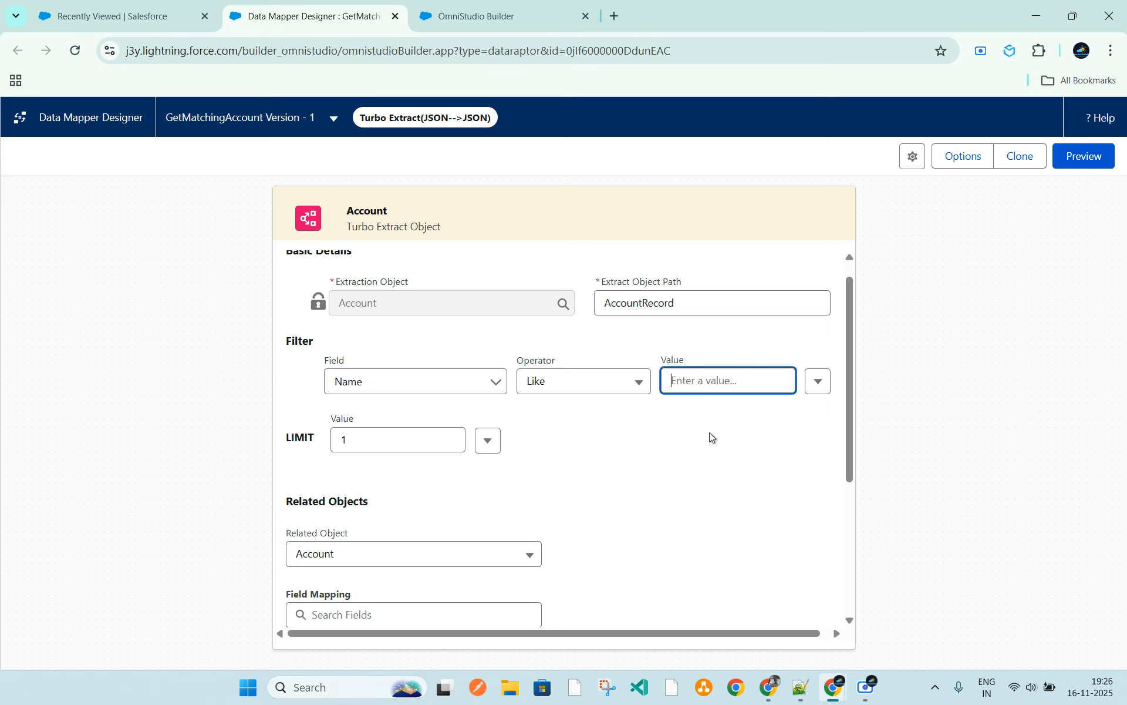
type("'acme'")
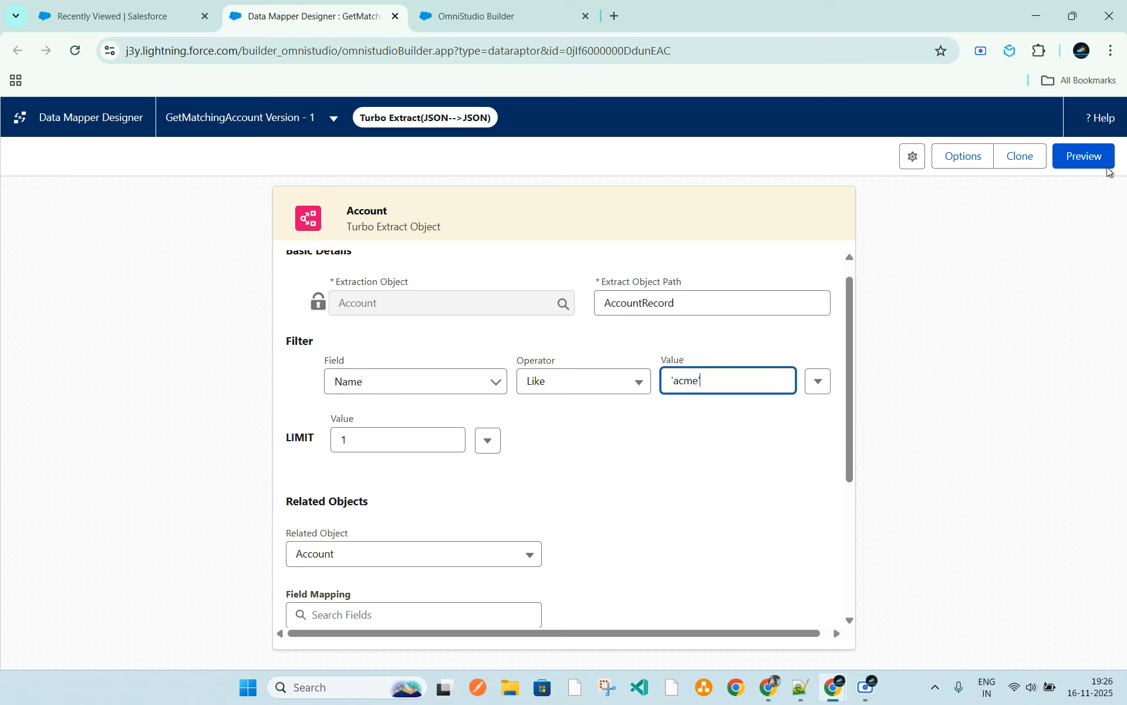